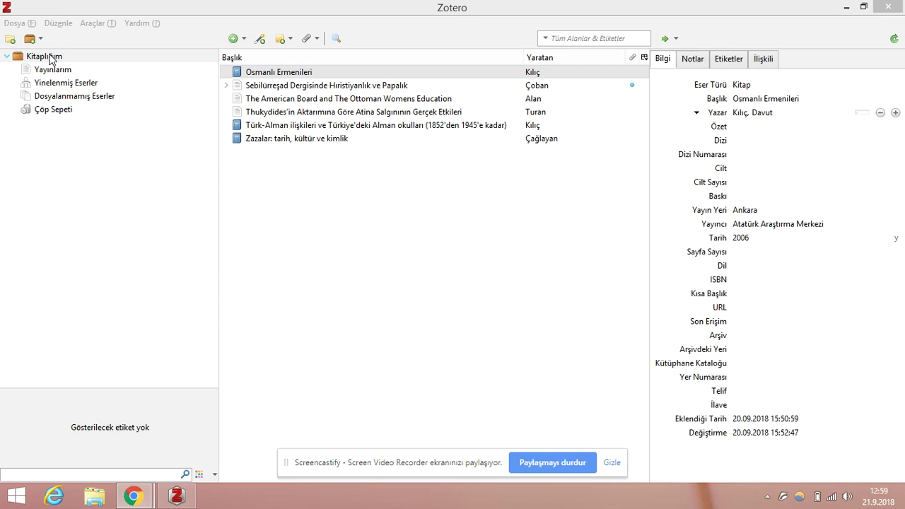
Create a new collection named "Projeler" in the Kitaplığım library
right_click(49, 55)
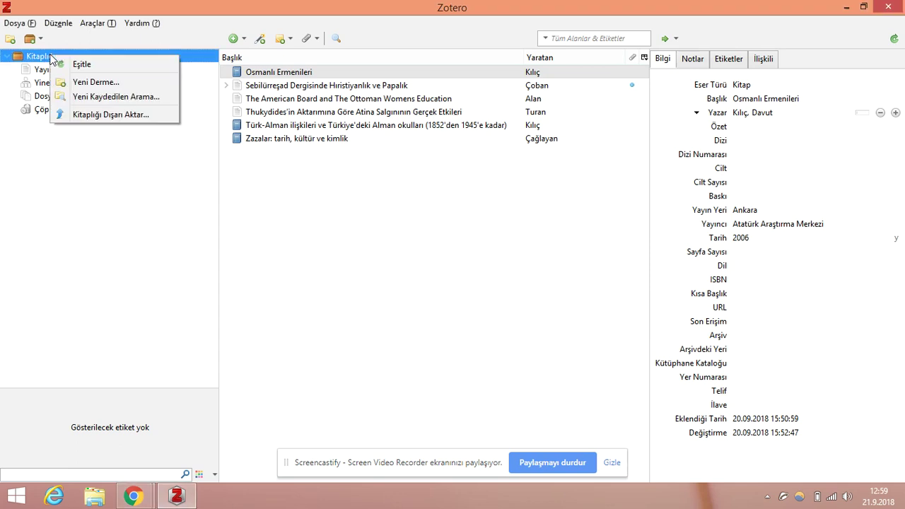
click(96, 82)
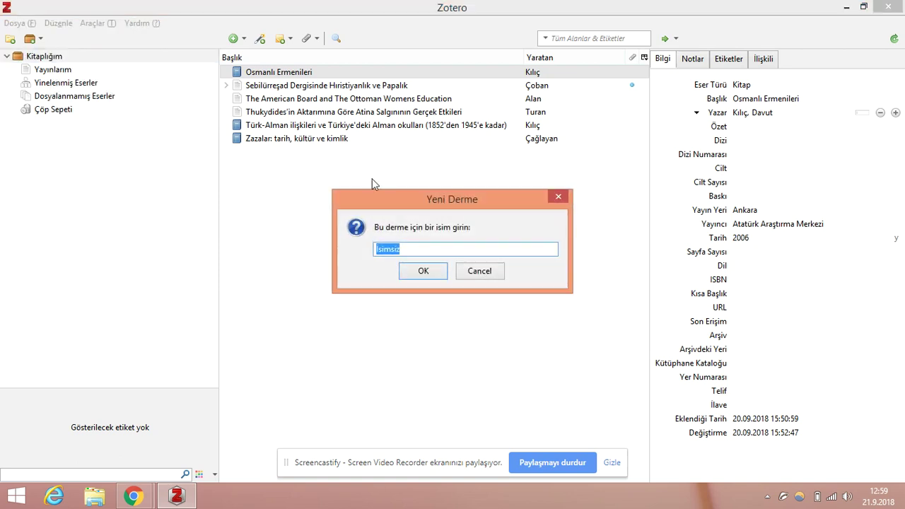
text(Projeler)
key(Return)
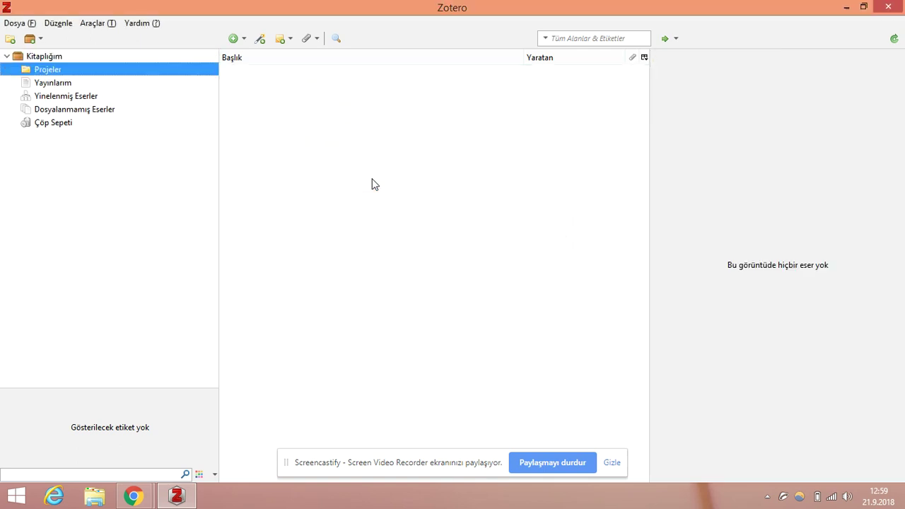
Create a subcollection named "Osmanlı Tarihi" inside the Projeler collection
right_click(67, 70)
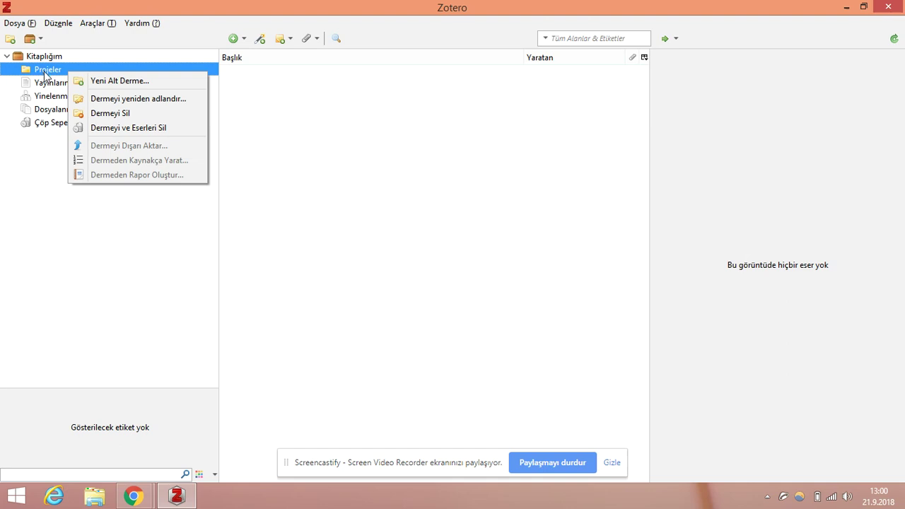
click(117, 81)
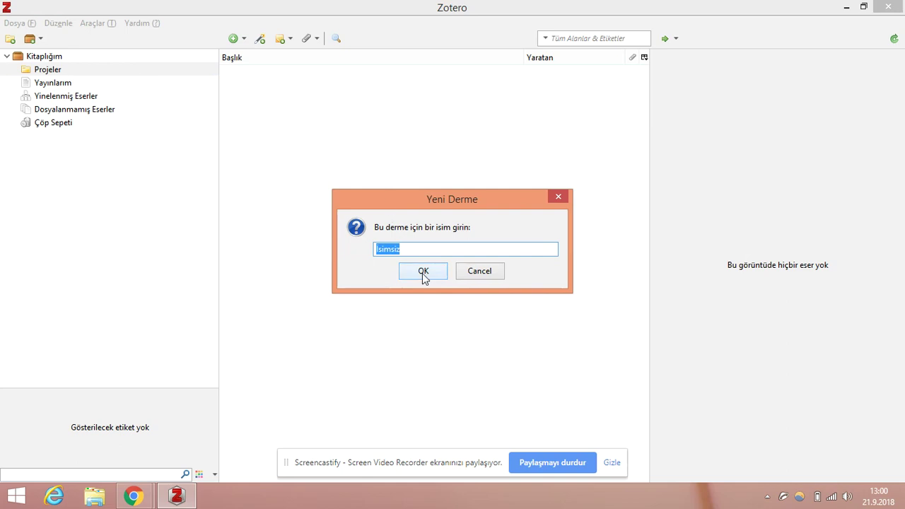
text(Osmanlı Tarihi)
click(423, 273)
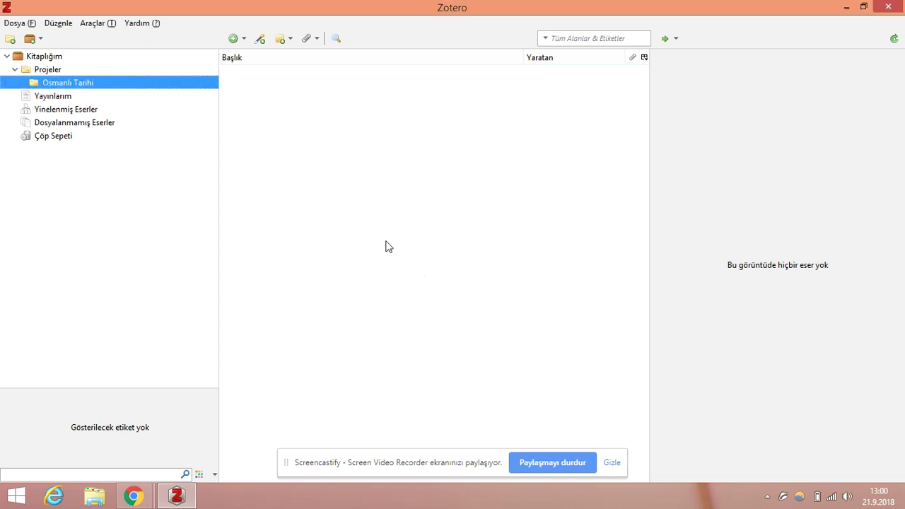
Create a subcollection named "Fatih dönemi Fetihler" inside Osmanlı Tarihi
right_click(84, 86)
click(109, 92)
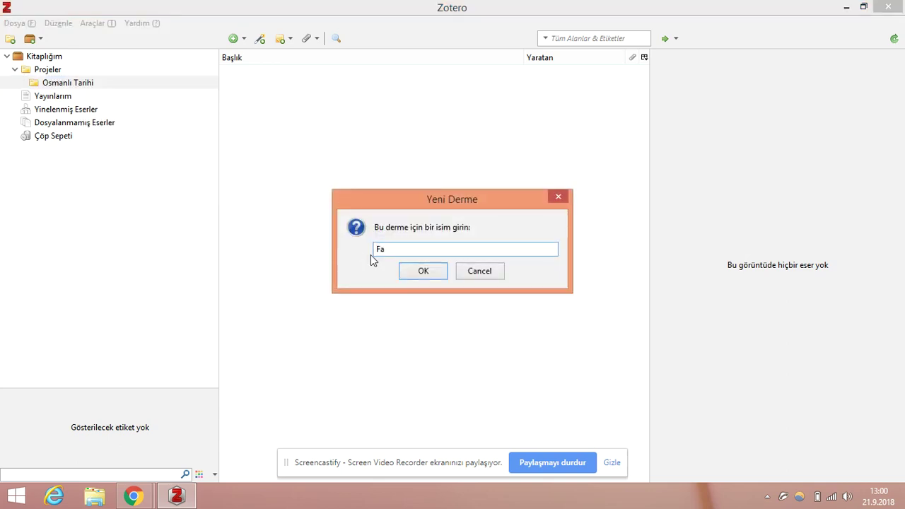
text(Fatih dönemi Fetihler)
click(416, 277)
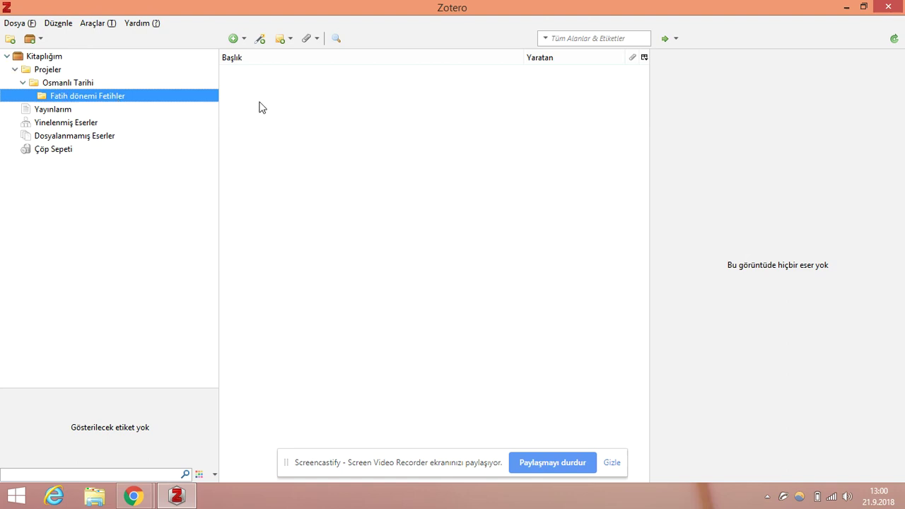
Add the library article "The American Board and The Ottoman Womens Education" to Fatih dönemi Fetihler and show that subcollection
click(43, 57)
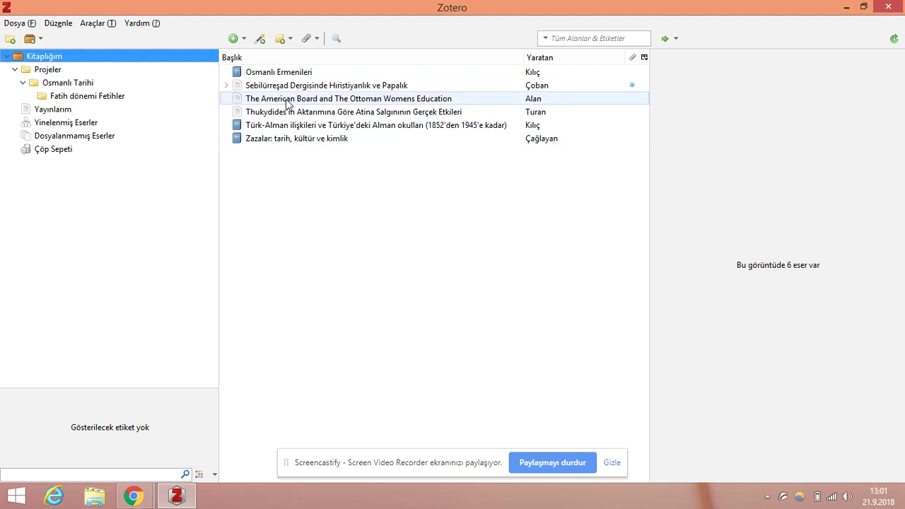
drag(285, 104, 103, 100)
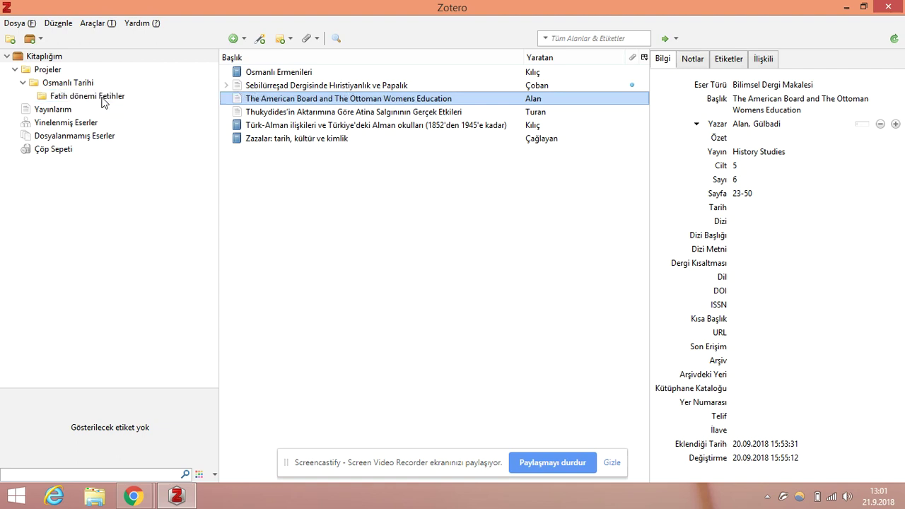
click(106, 98)
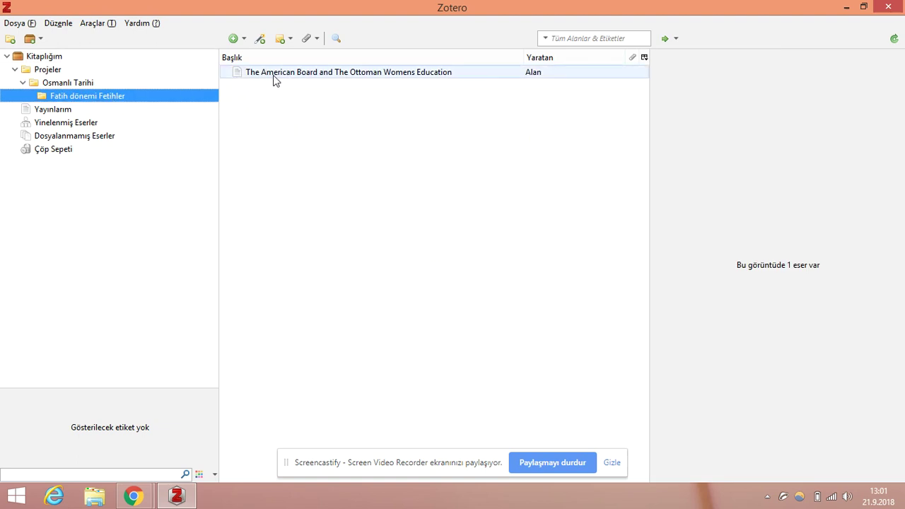
Add the library book "Türk-Alman ilişkileri ve Türkiye'deki Alman okulları" to Osmanlı Tarihi and show that subcollection
click(45, 58)
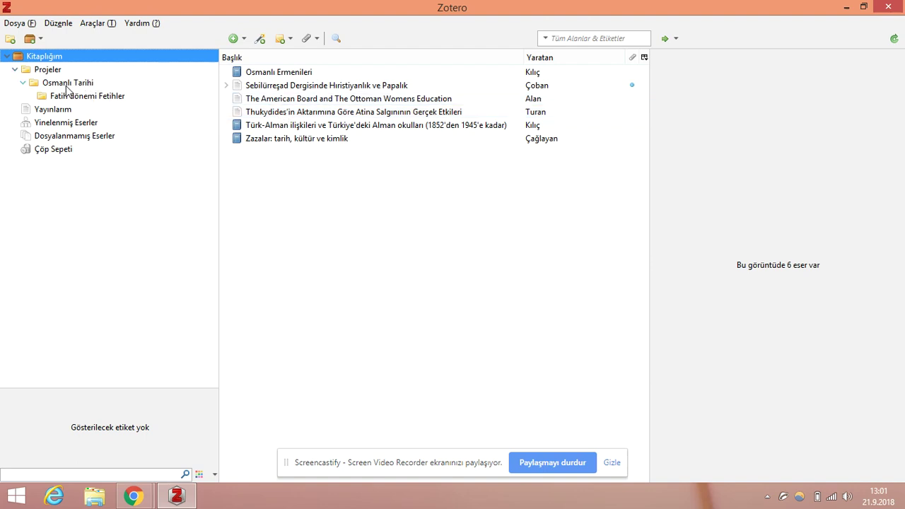
click(290, 126)
drag(201, 126, 83, 85)
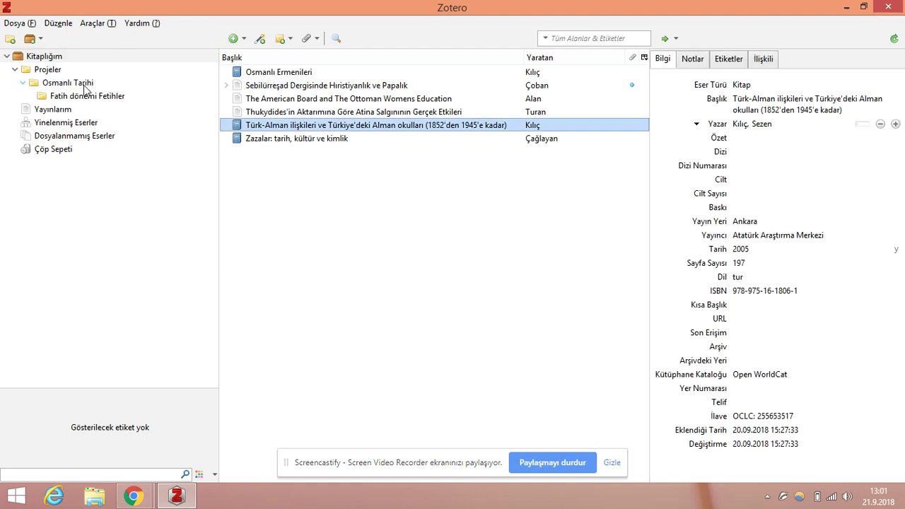
click(84, 84)
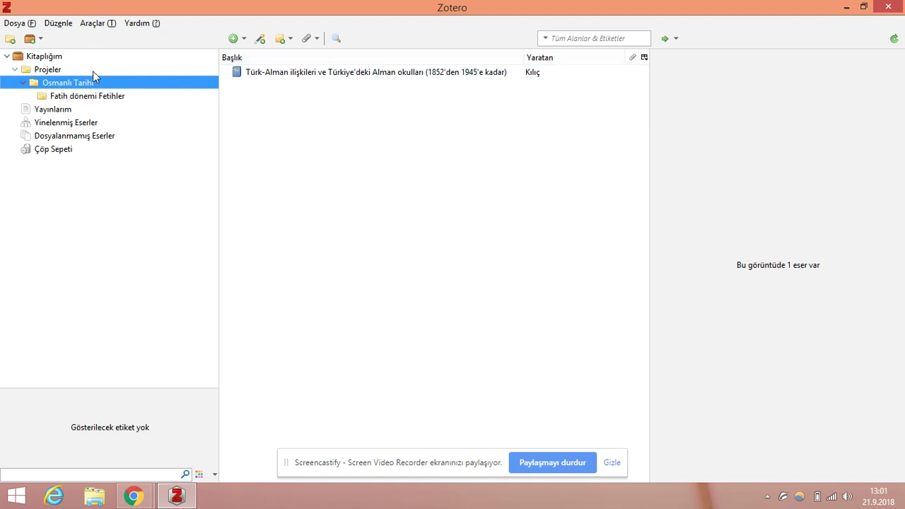
Compare the items in the whole library with those in Fatih dönemi Fetihler, Osmanlı Tarihi and Projeler
click(44, 57)
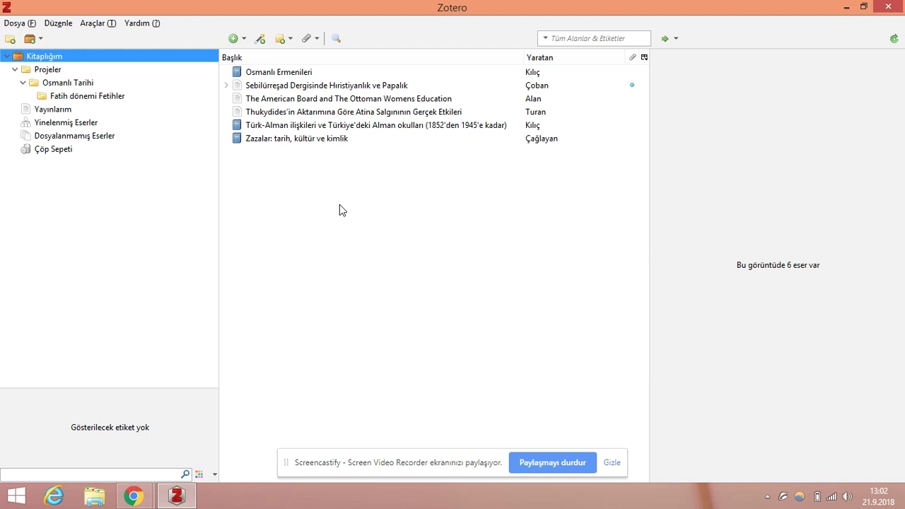
click(68, 96)
click(73, 82)
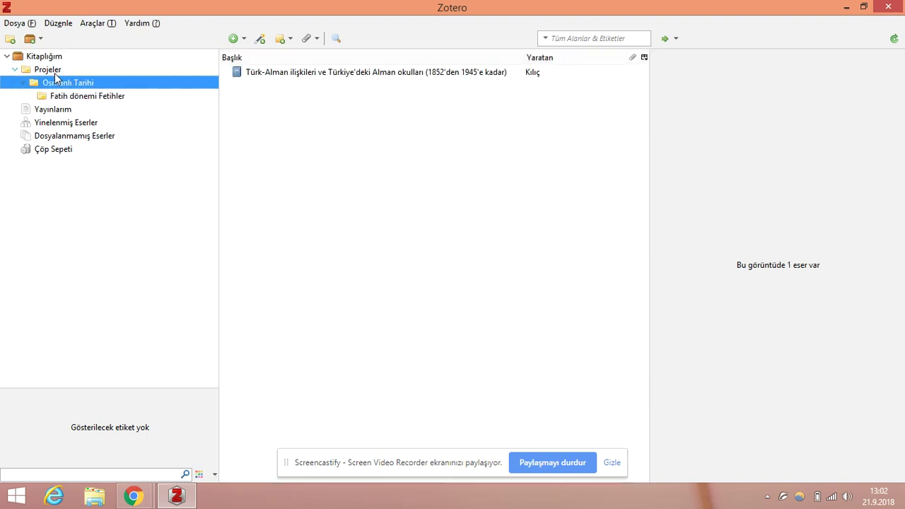
click(50, 69)
click(46, 59)
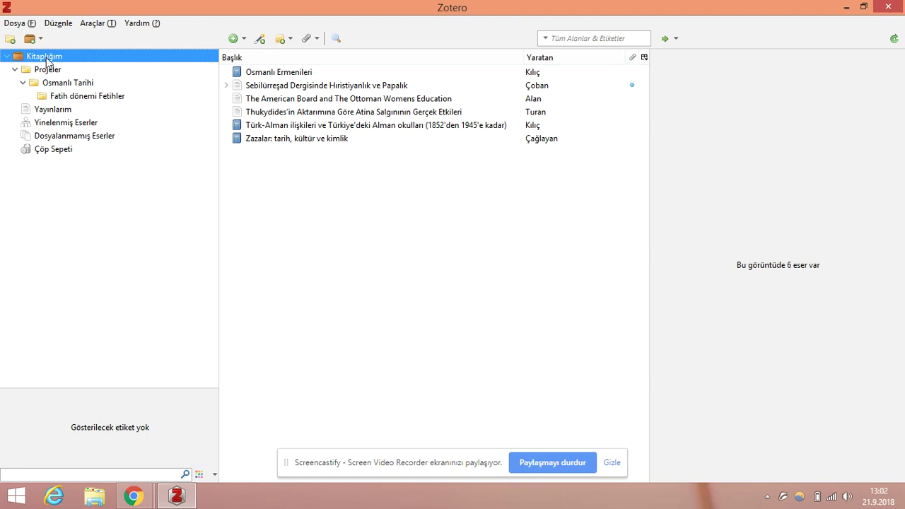
Collapse the Projeler collection and create another collection named "yeni proje" in the Kitaplığım library
click(16, 69)
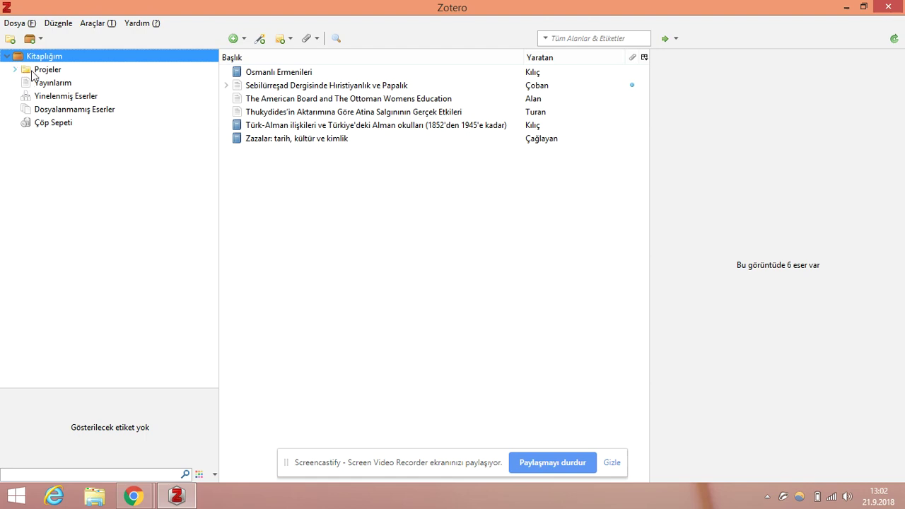
right_click(43, 58)
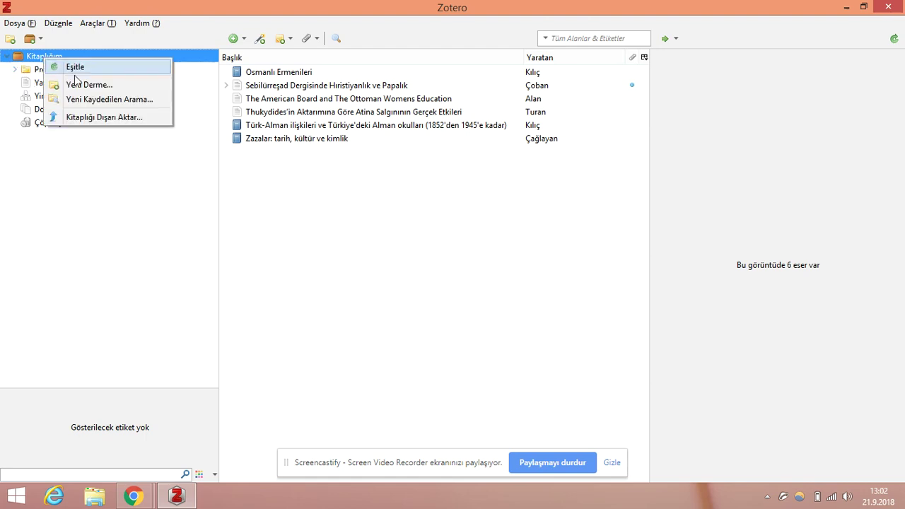
click(90, 84)
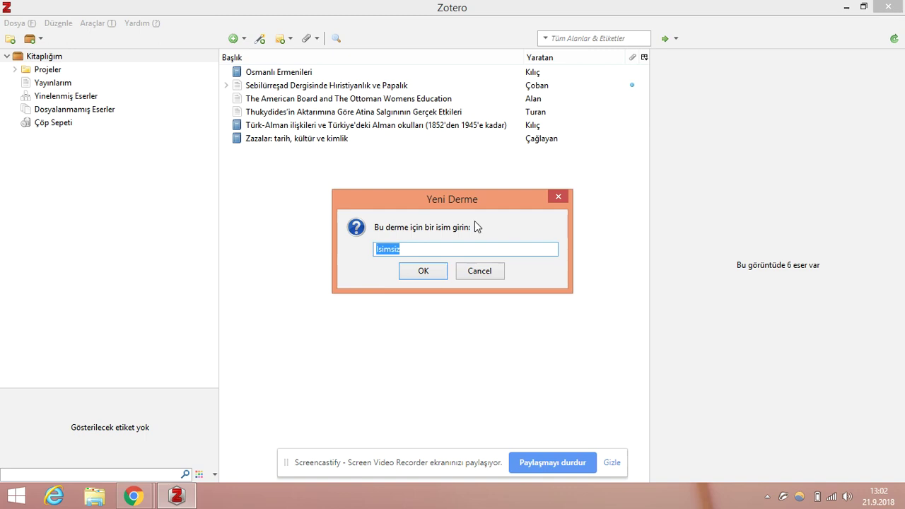
text(yeni proje)
key(Return)
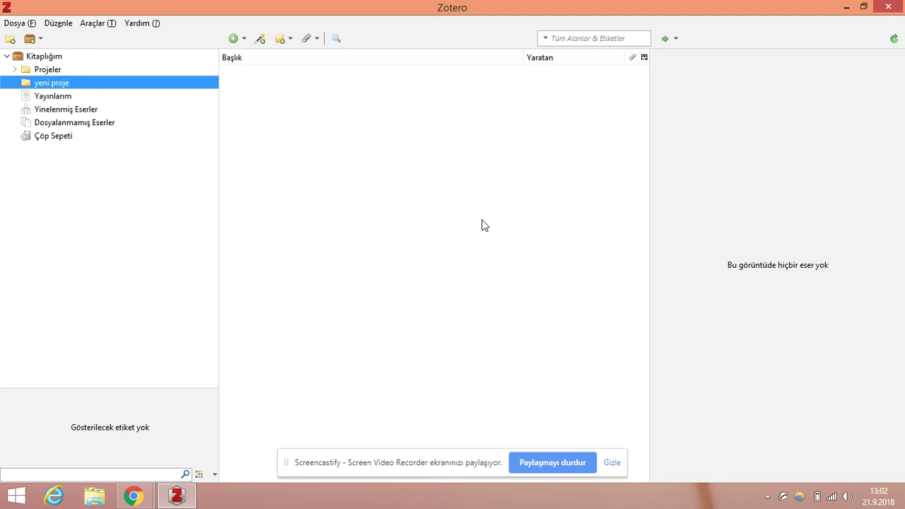
Create a subcollection inside yeni proje, keeping the default name İsimsiz
right_click(55, 88)
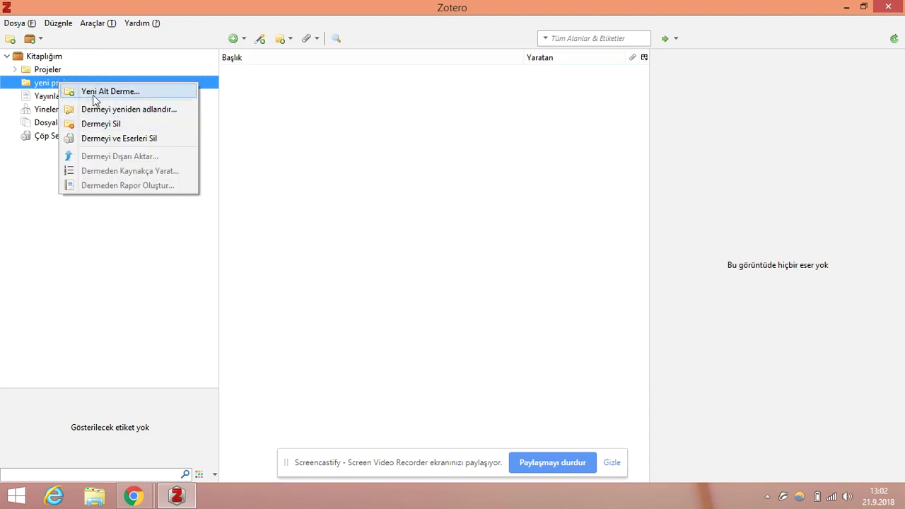
click(123, 92)
click(435, 271)
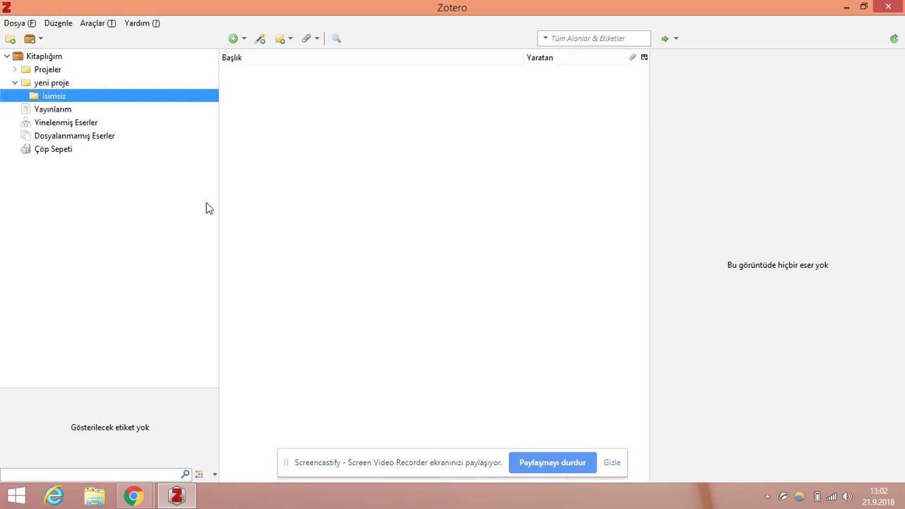
Create a subcollection inside İsimsiz, keeping the default name İsimsiz 2
right_click(86, 101)
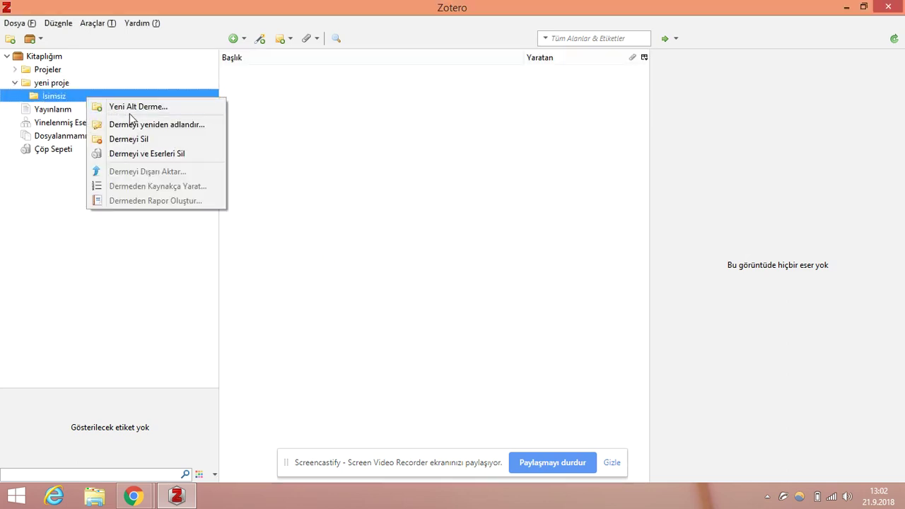
click(134, 109)
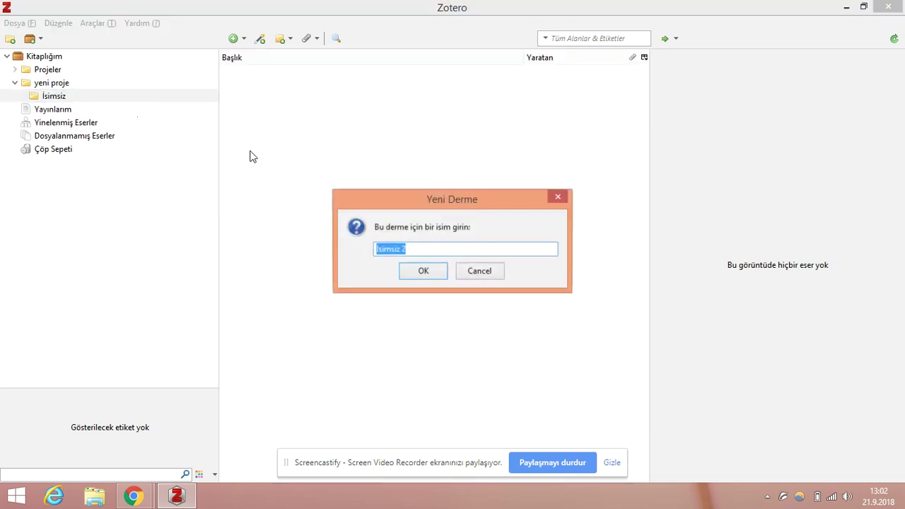
click(433, 275)
View the contents of Çöp Sepeti, İsimsiz 2, İsimsiz and the whole library
click(106, 162)
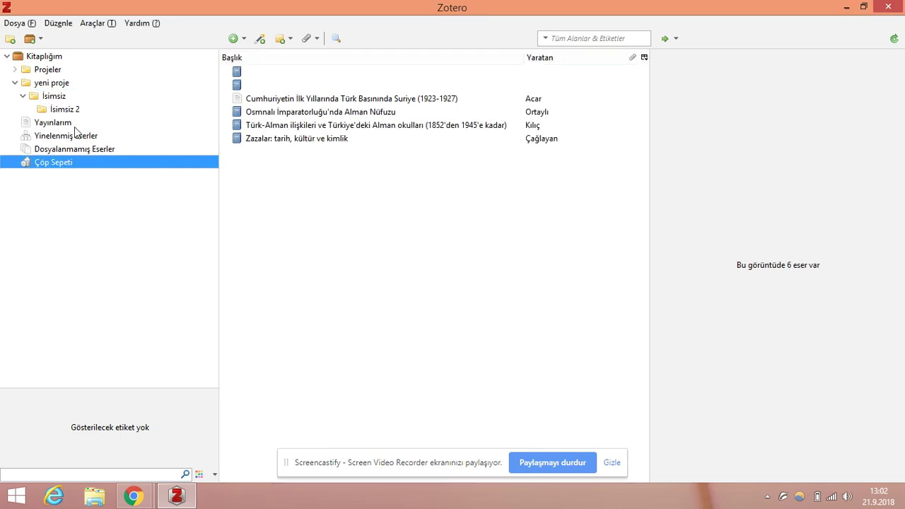
click(85, 112)
click(51, 97)
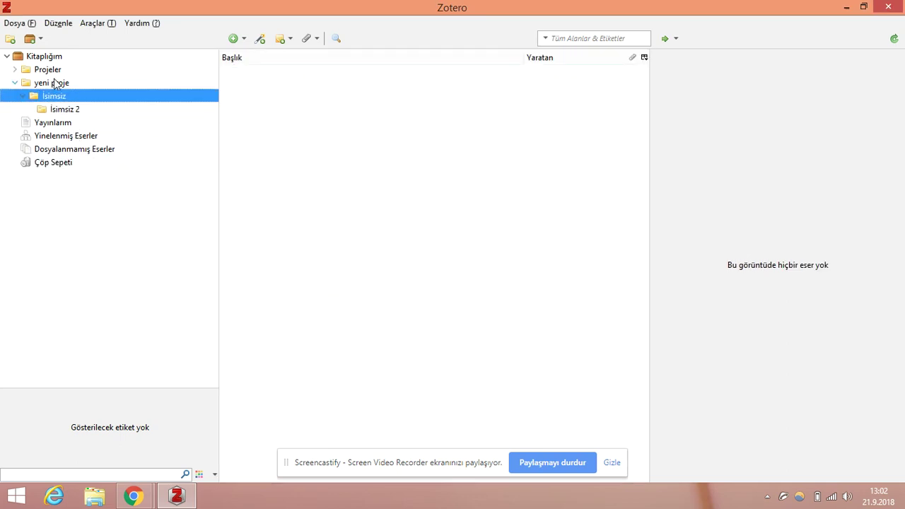
click(56, 56)
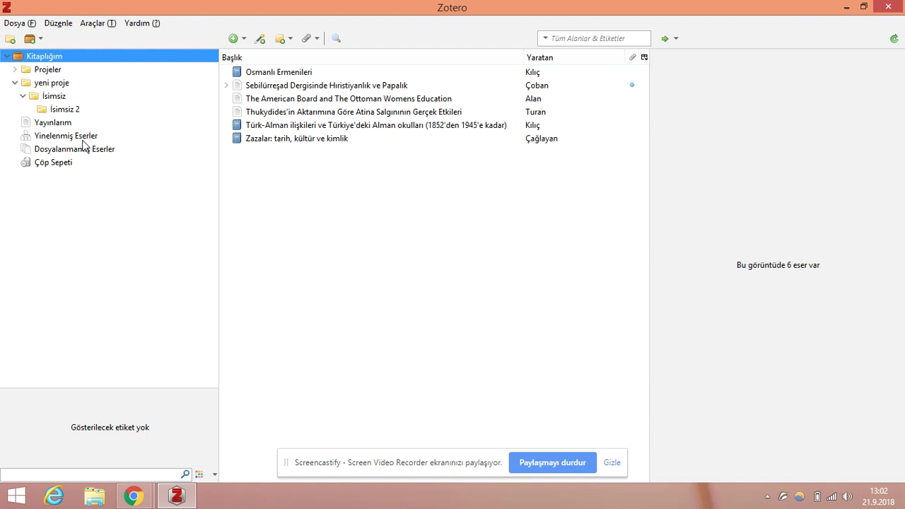
Delete only the İsimsiz 2 subcollection, without deleting any items
click(64, 111)
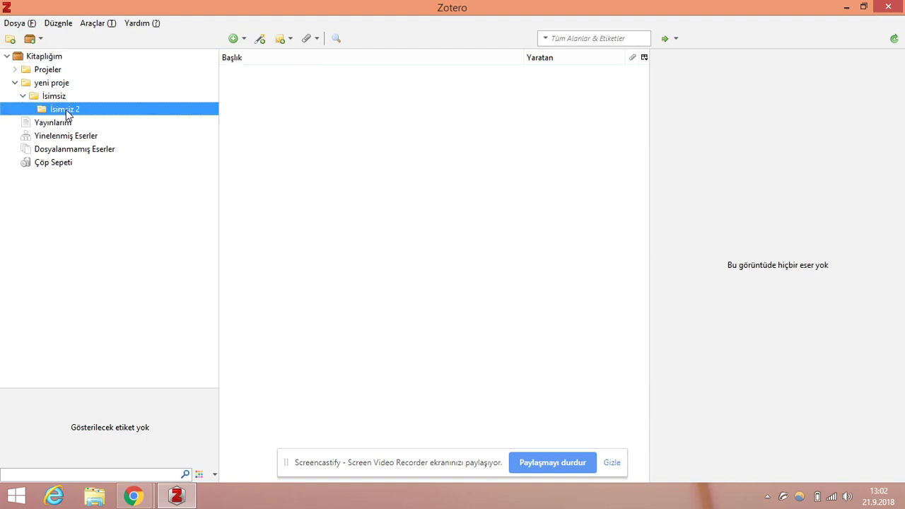
right_click(68, 114)
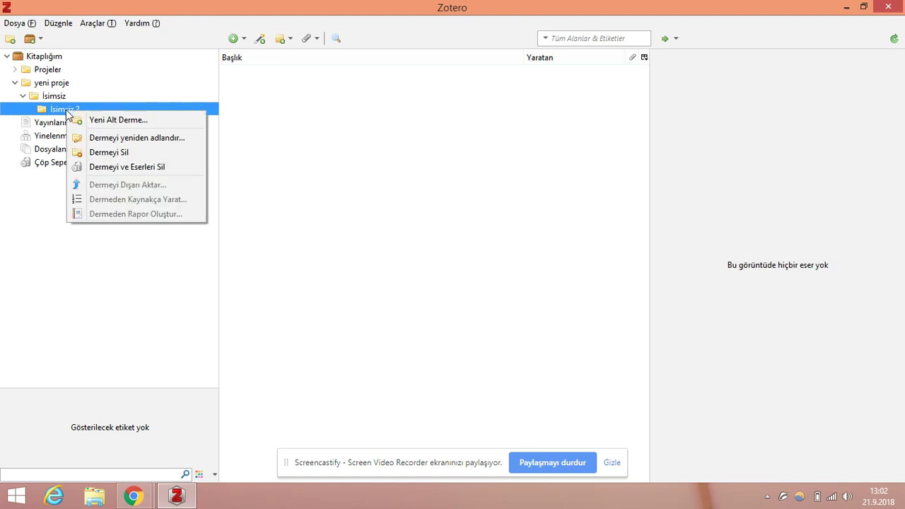
click(108, 153)
click(422, 268)
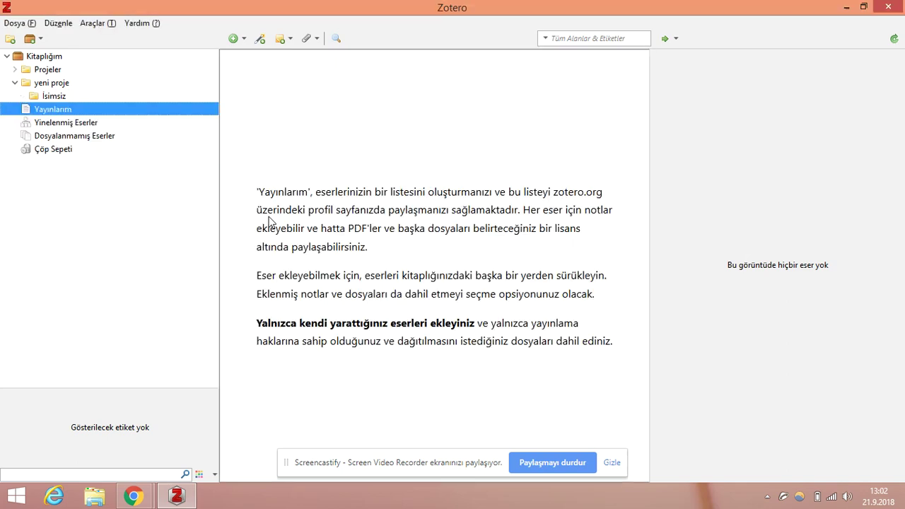
Add the library book "Osmanlı Ermenileri" to the Projeler collection and show the book's details there
click(63, 57)
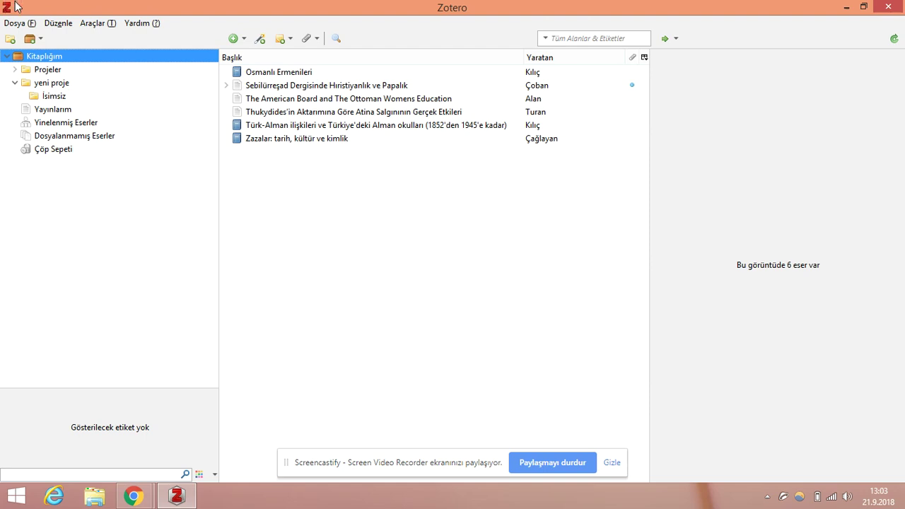
drag(302, 73, 45, 73)
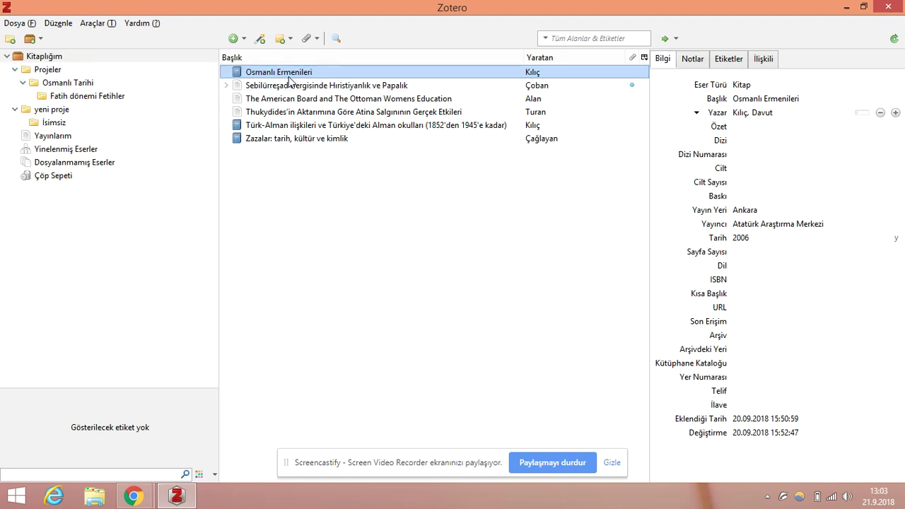
click(47, 70)
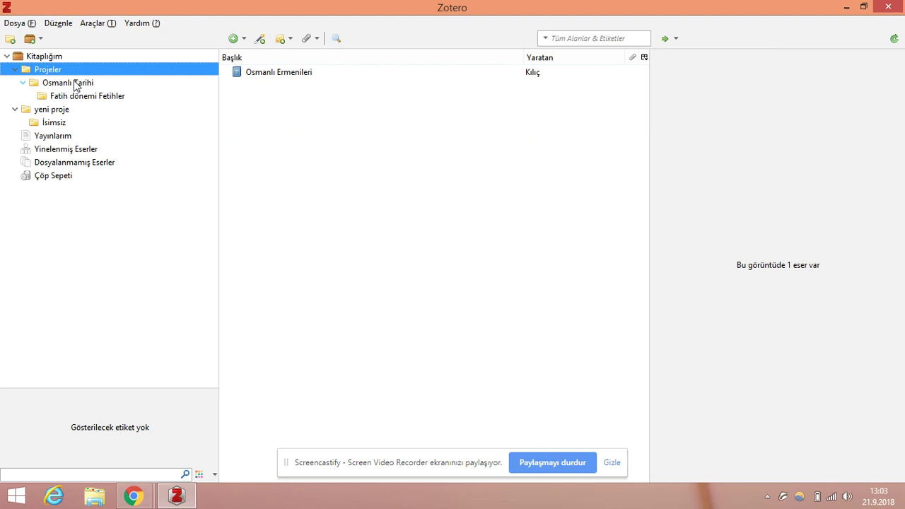
click(255, 77)
click(81, 74)
click(271, 74)
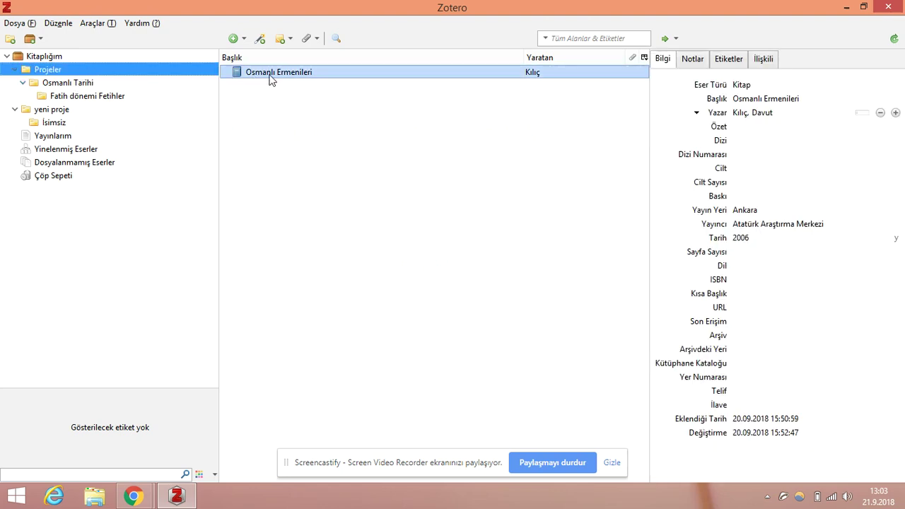
Remove the article "The American Board and The Ottoman Womens Education" from the Fatih dönemi Fetihler subcollection only, without sending it to the trash
click(145, 74)
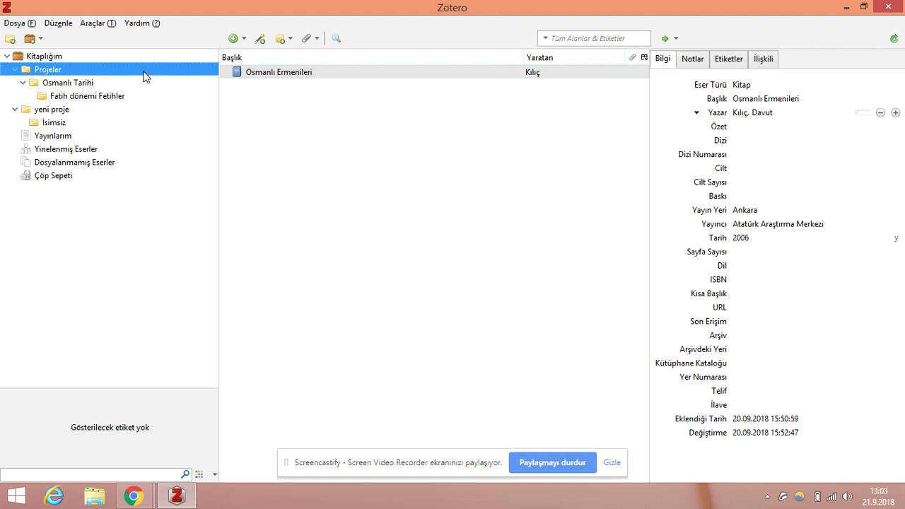
click(70, 85)
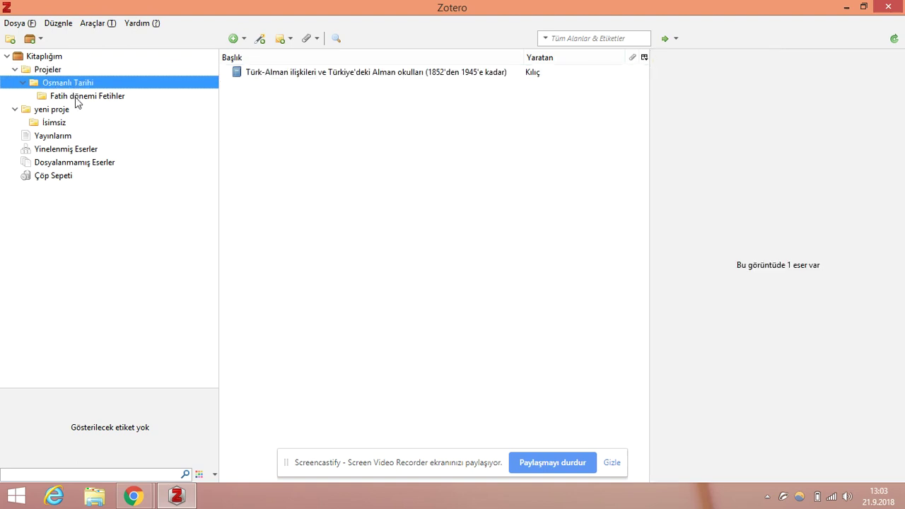
click(62, 98)
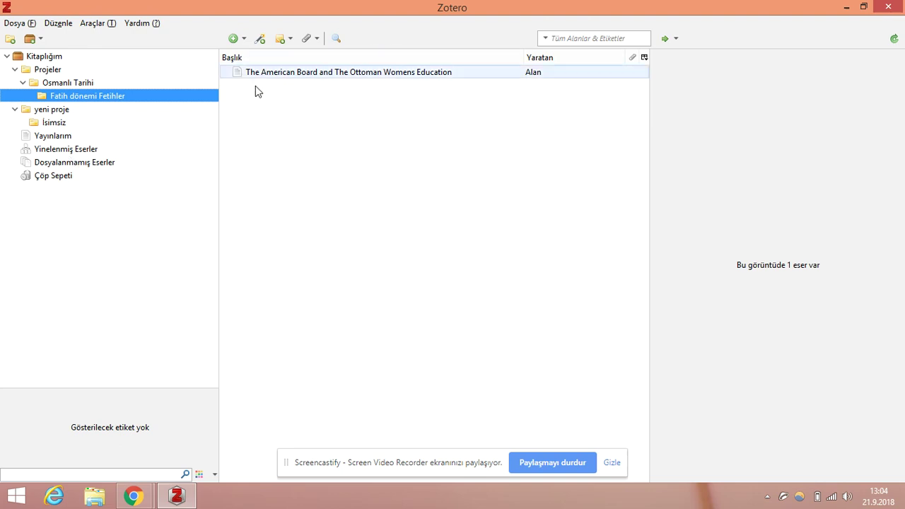
right_click(277, 74)
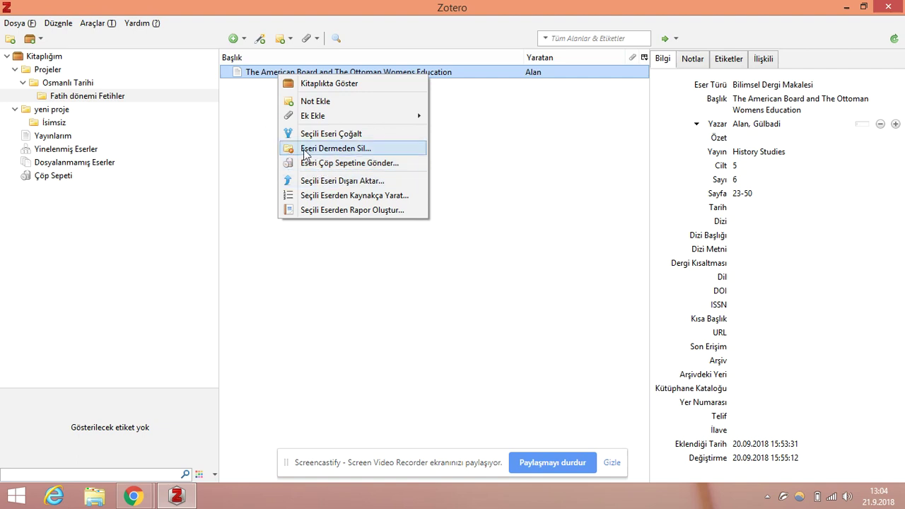
click(362, 149)
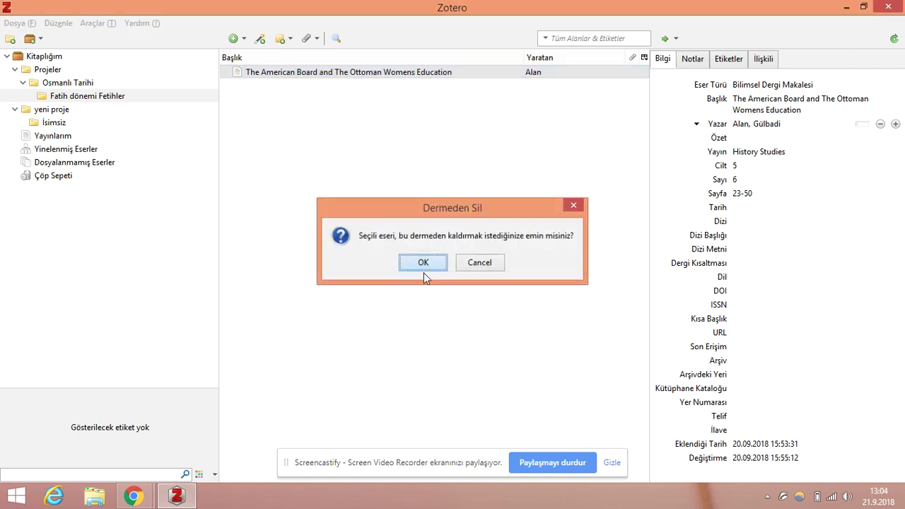
click(425, 266)
View the contents of the whole library, the İsimsiz subcollection and the yeni proje collection
click(34, 60)
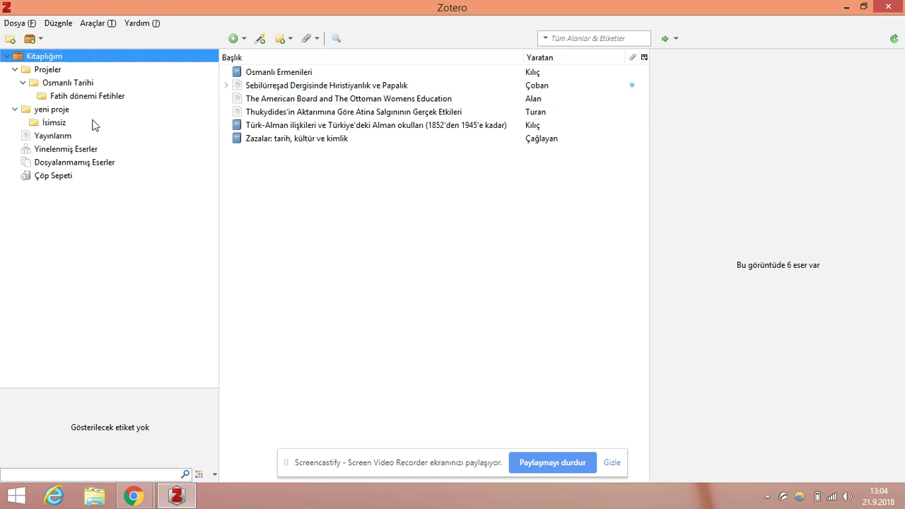
click(61, 123)
click(65, 112)
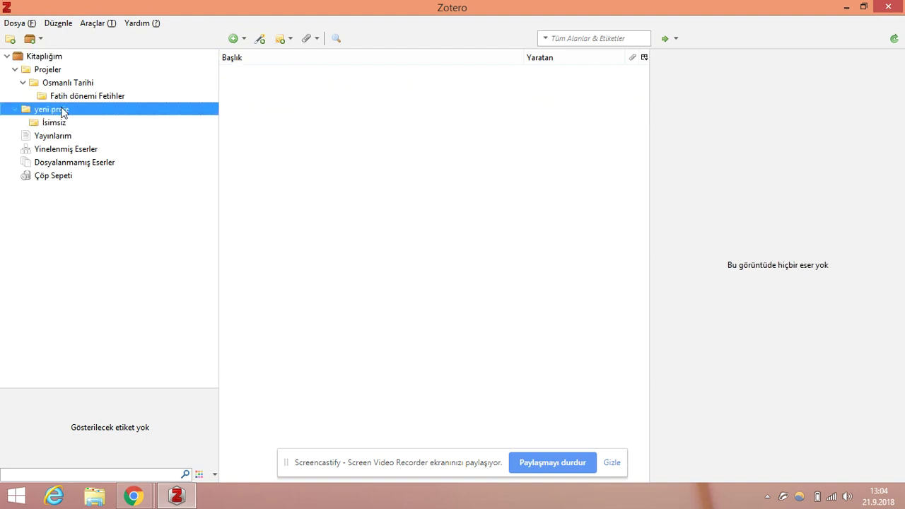